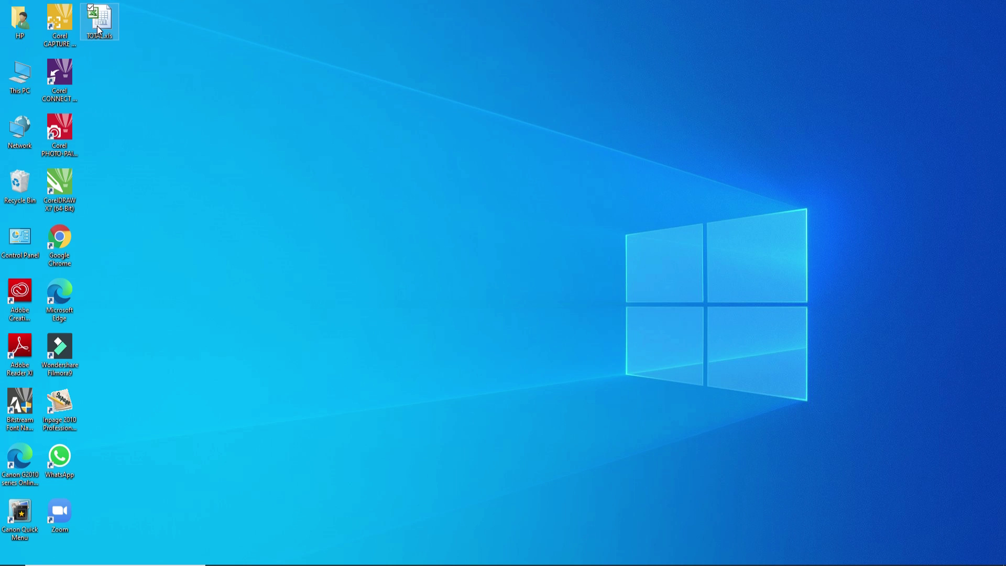
Open the TOTAL.xls workbook from the desktop in Excel
{"action": "right_click", "coordinate": [96, 26]}
{"action": "left_click", "coordinate": [120, 36]}
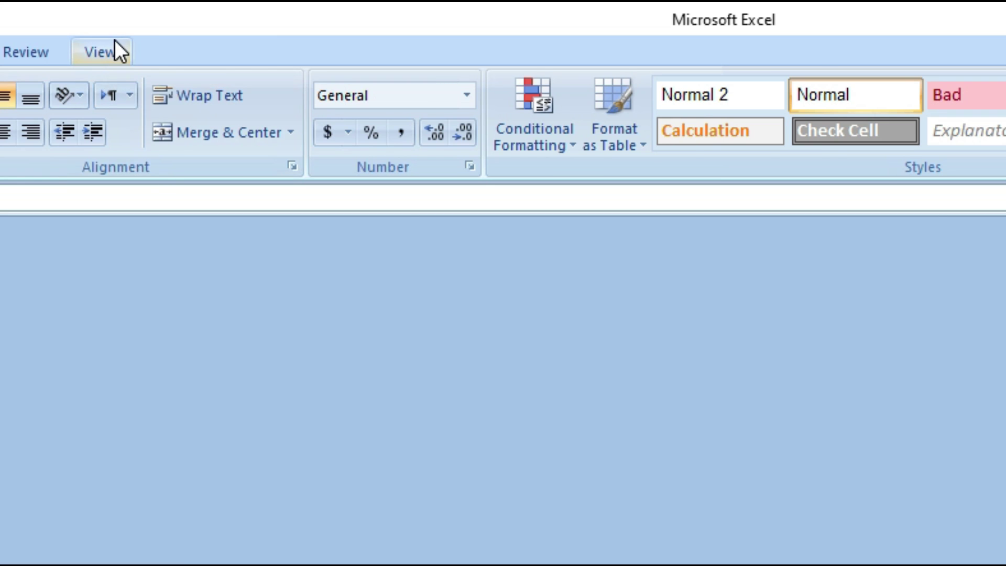
Hide the current workbook window and unhide the TOTAL.xls workbook
{"action": "left_click", "coordinate": [114, 47]}
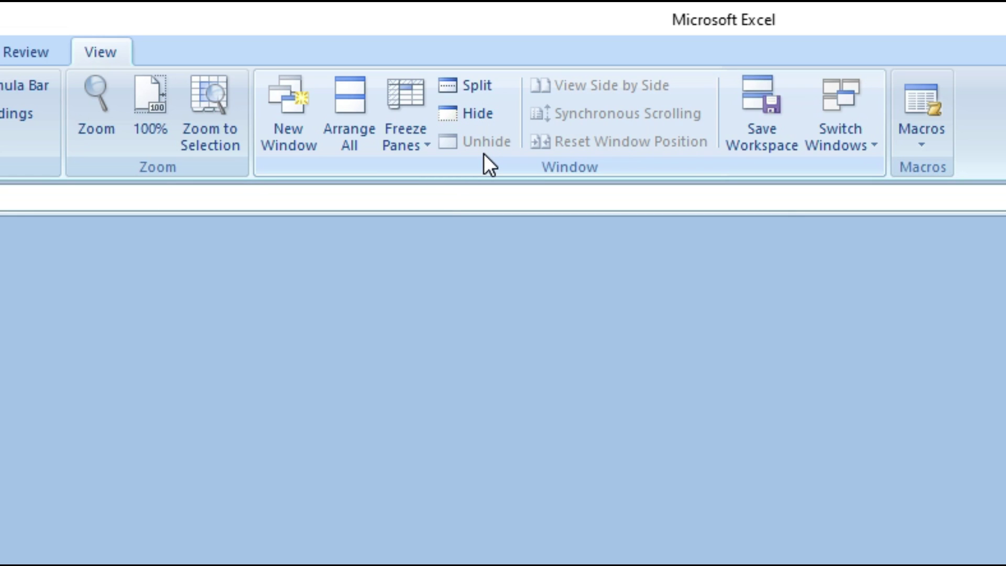
{"action": "left_click", "coordinate": [477, 119]}
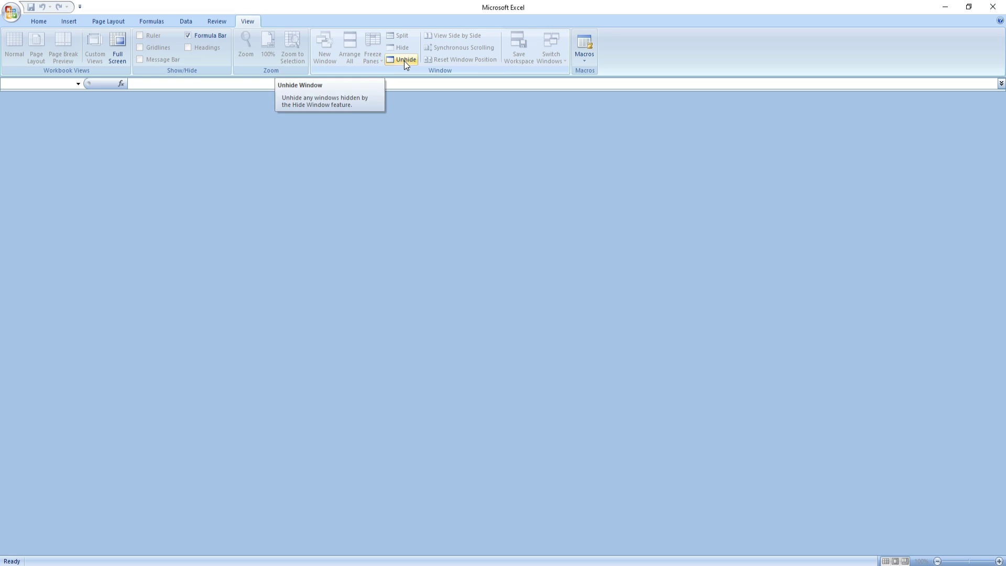
{"action": "left_click", "coordinate": [405, 61]}
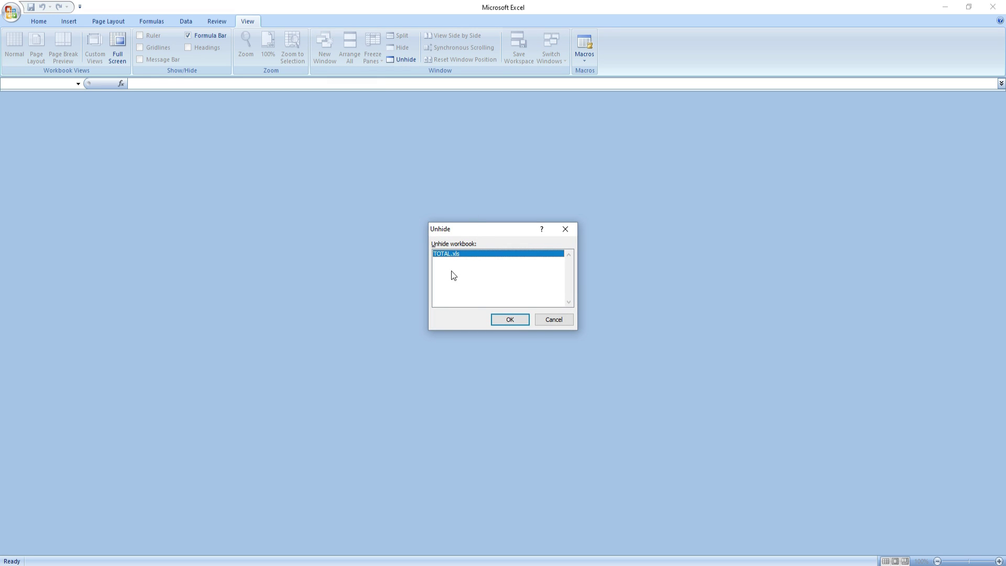
{"action": "left_click", "coordinate": [514, 320]}
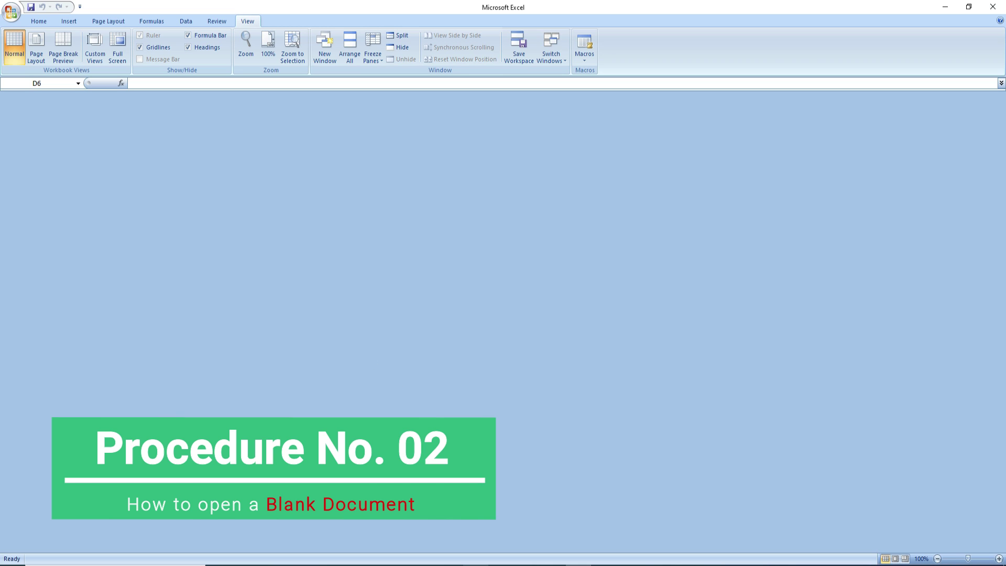
Review the Advanced settings in Excel Options from Editing options down to the General and Lotus compatibility sections, and accept the dialog
{"action": "left_click", "coordinate": [10, 12]}
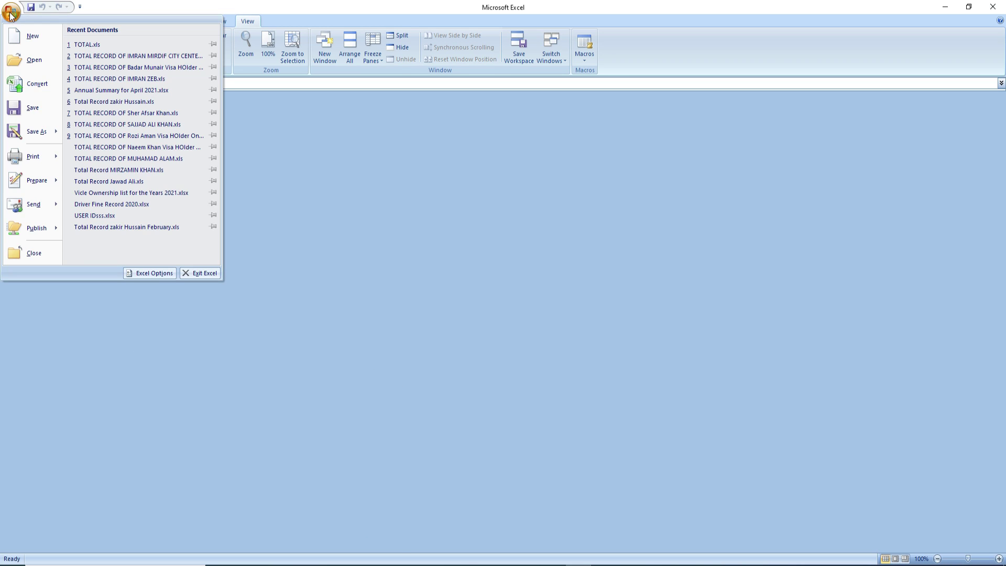
{"action": "left_click", "coordinate": [146, 271]}
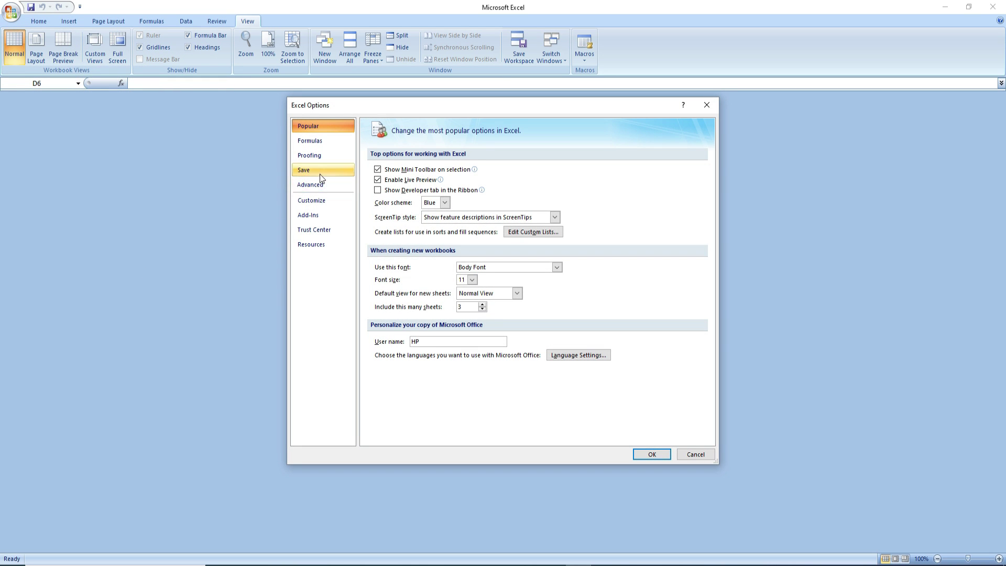
{"action": "left_click", "coordinate": [338, 190]}
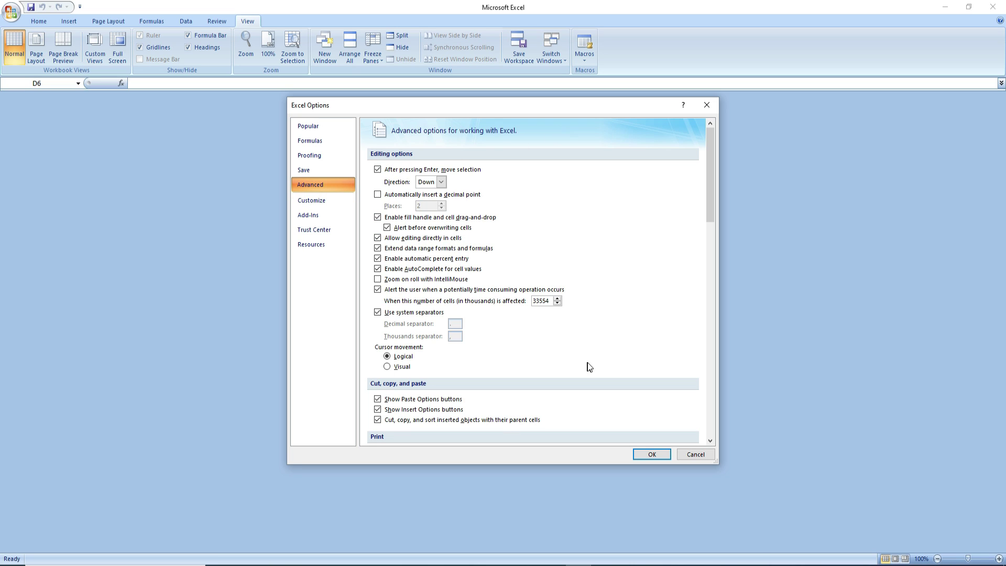
{"action": "scroll", "coordinate": [595, 361], "scroll_direction": "down", "scroll_amount": 2}
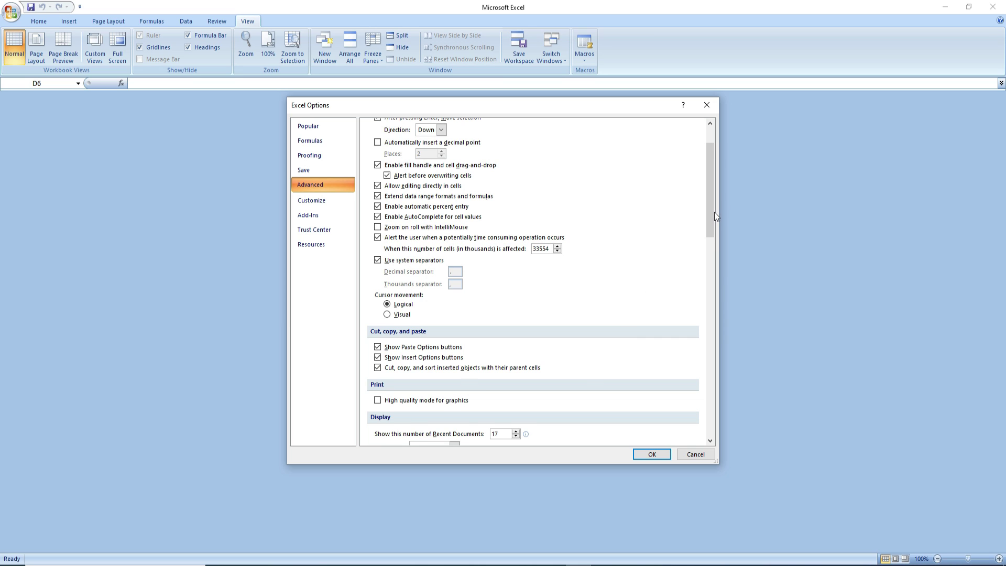
{"action": "left_click_drag", "start_coordinate": [711, 222], "coordinate": [682, 206]}
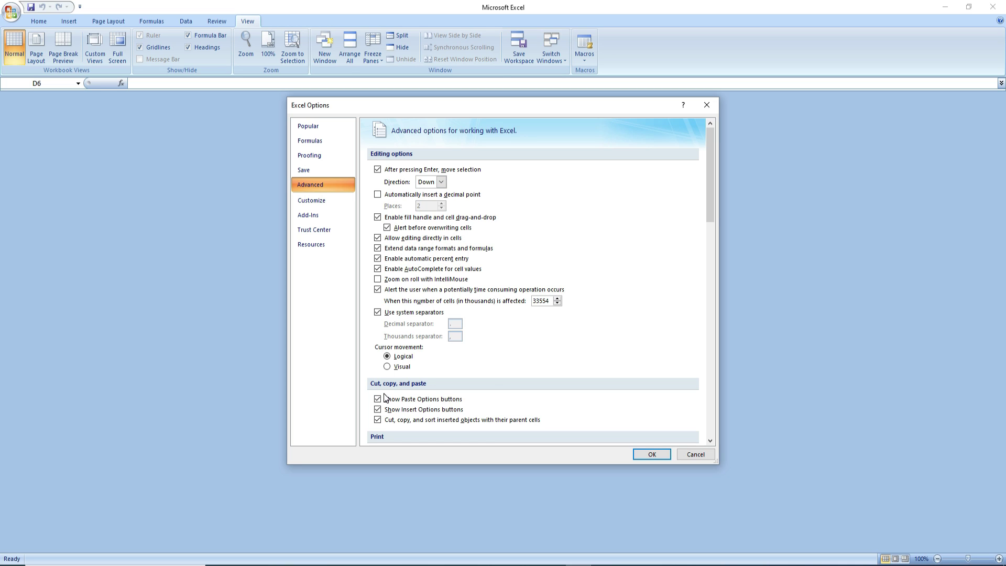
{"action": "left_click_drag", "start_coordinate": [707, 204], "coordinate": [718, 266]}
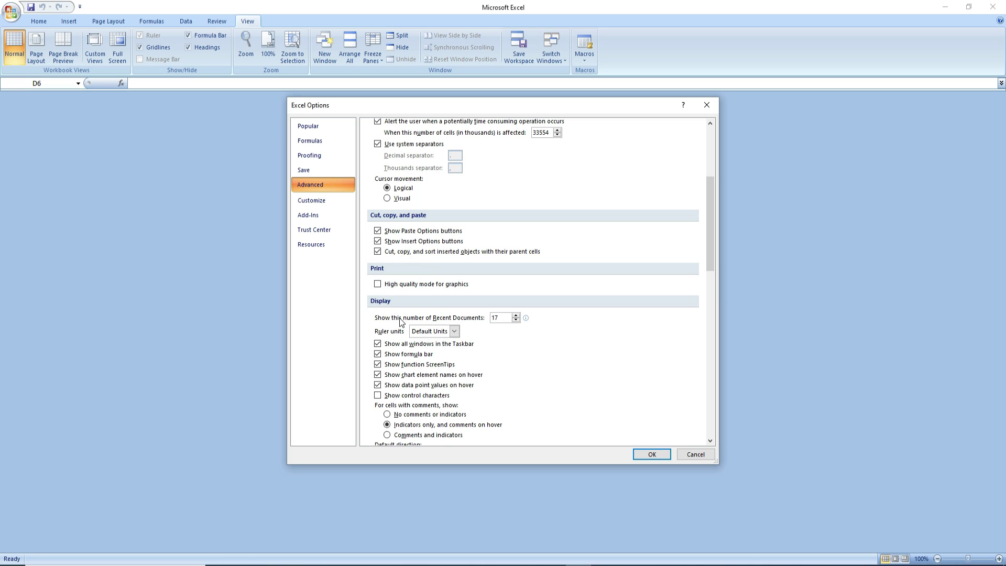
{"action": "scroll", "coordinate": [401, 321], "scroll_direction": "down", "scroll_amount": 3}
{"action": "scroll", "coordinate": [461, 356], "scroll_direction": "down", "scroll_amount": 10}
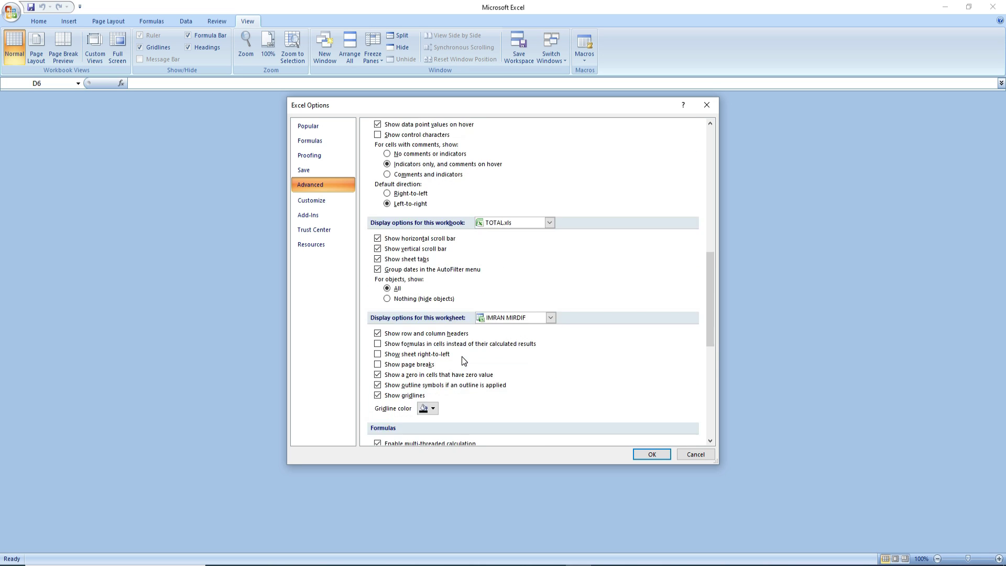
{"action": "scroll", "coordinate": [440, 362], "scroll_direction": "down", "scroll_amount": 4}
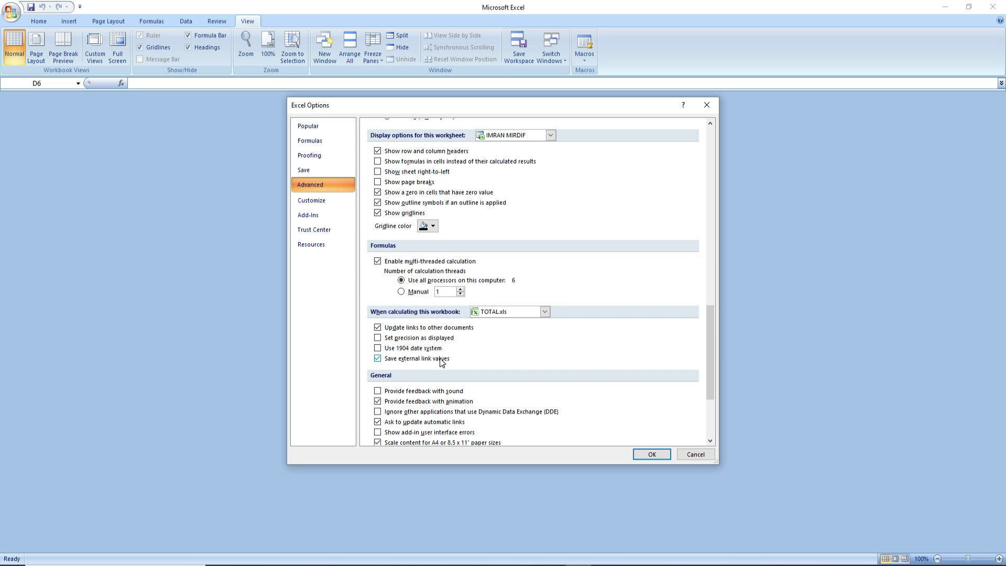
{"action": "scroll", "coordinate": [394, 376], "scroll_direction": "down", "scroll_amount": 4}
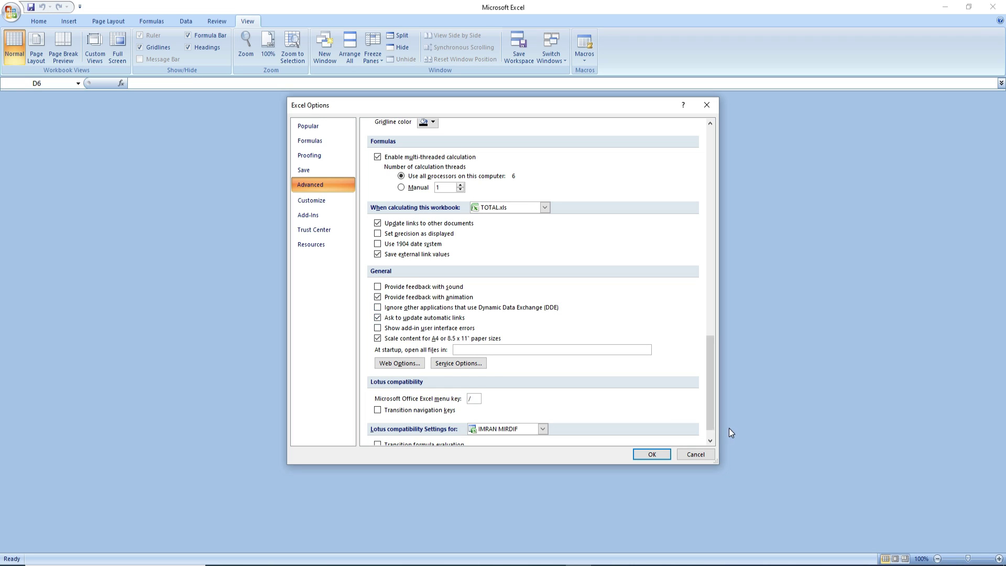
{"action": "left_click", "coordinate": [651, 455]}
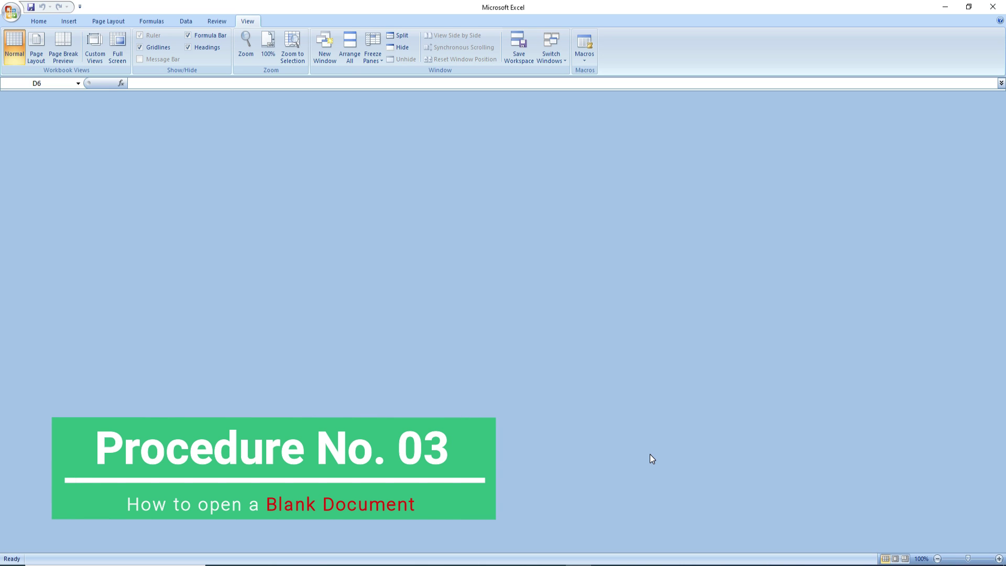
Review the Display section of the Advanced settings in Excel Options and accept the dialog
{"action": "left_click", "coordinate": [12, 12]}
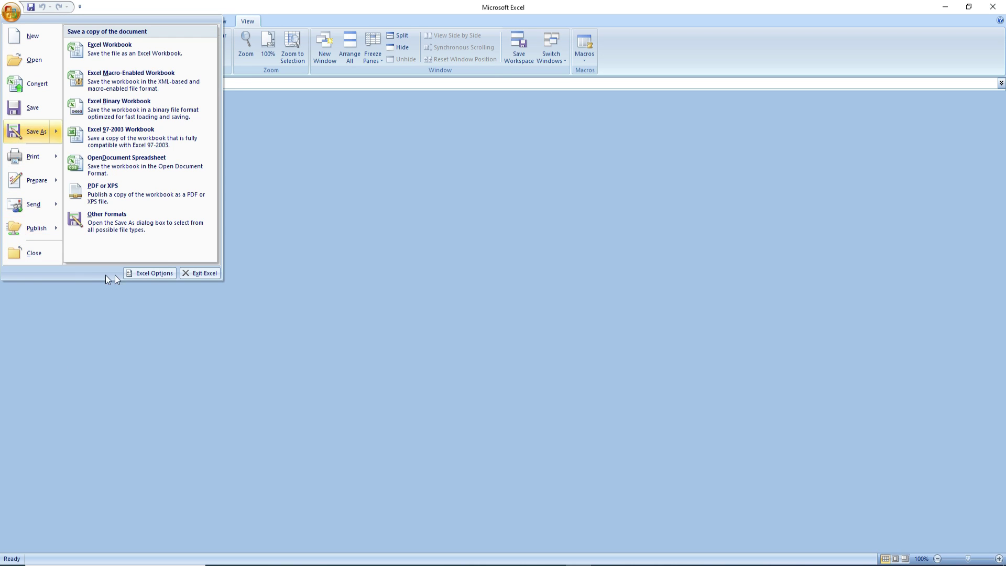
{"action": "left_click", "coordinate": [159, 273]}
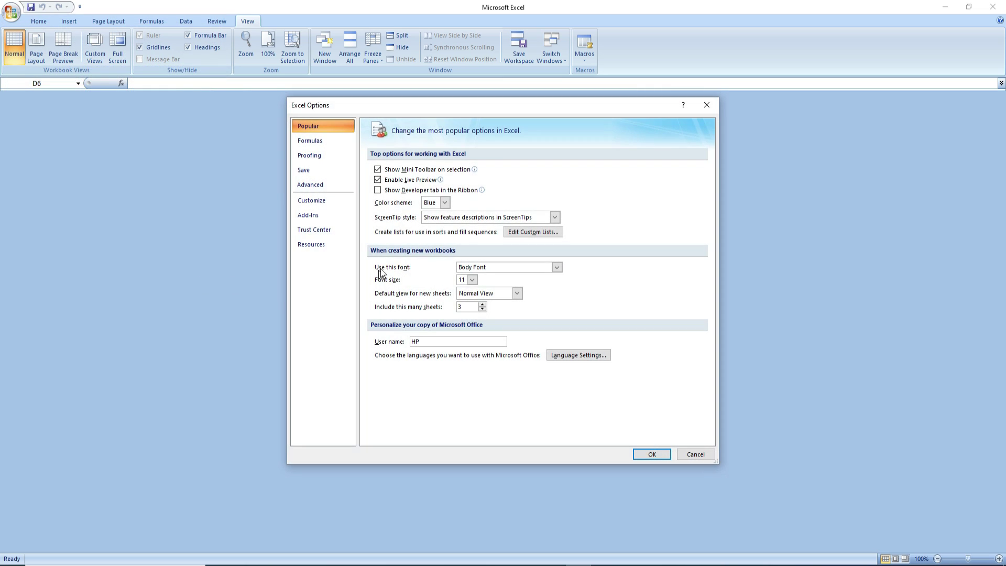
{"action": "left_click", "coordinate": [327, 187]}
{"action": "scroll", "coordinate": [453, 301], "scroll_direction": "down", "scroll_amount": 4}
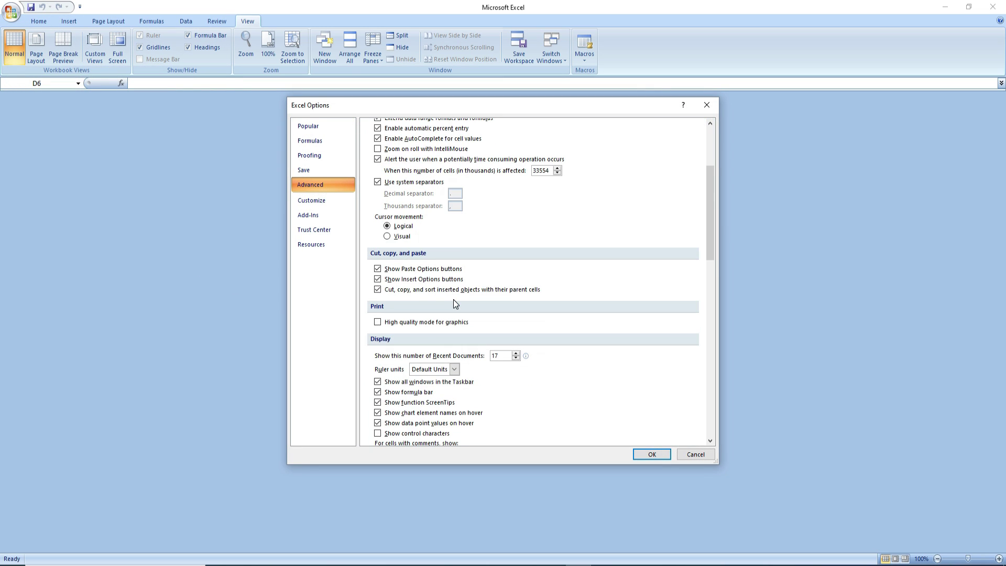
{"action": "scroll", "coordinate": [460, 298], "scroll_direction": "down", "scroll_amount": 3}
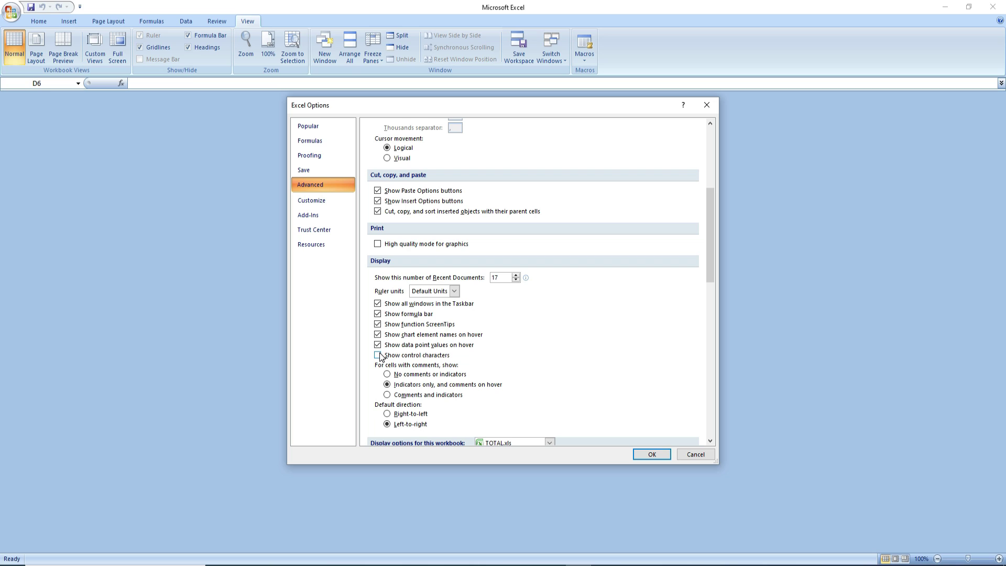
{"action": "left_click", "coordinate": [650, 456]}
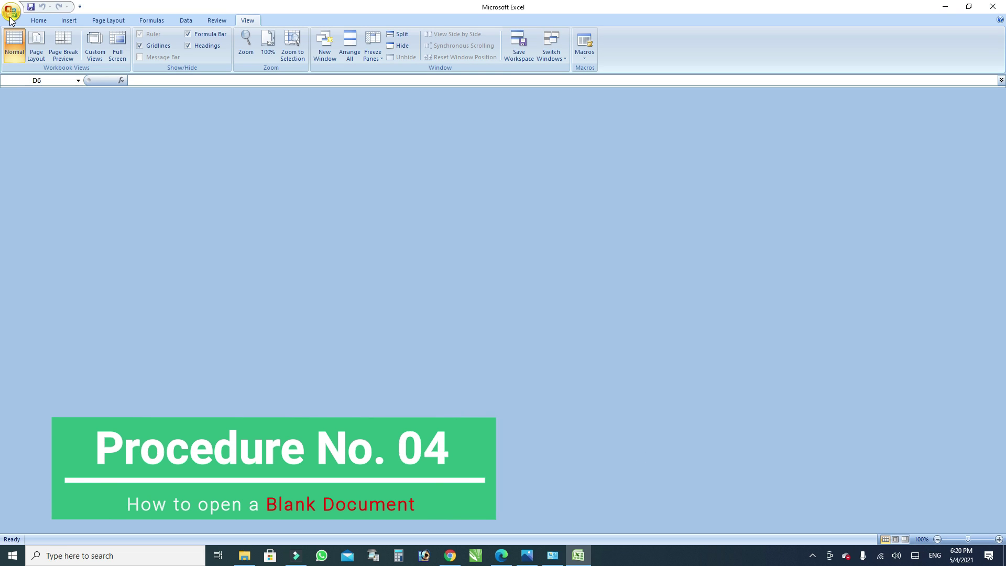
Try to disable the Office 正版增值计划加载项 COM add-in through the Excel Options add-in management, and close the COM Add-Ins dialog
{"action": "left_click", "coordinate": [10, 19]}
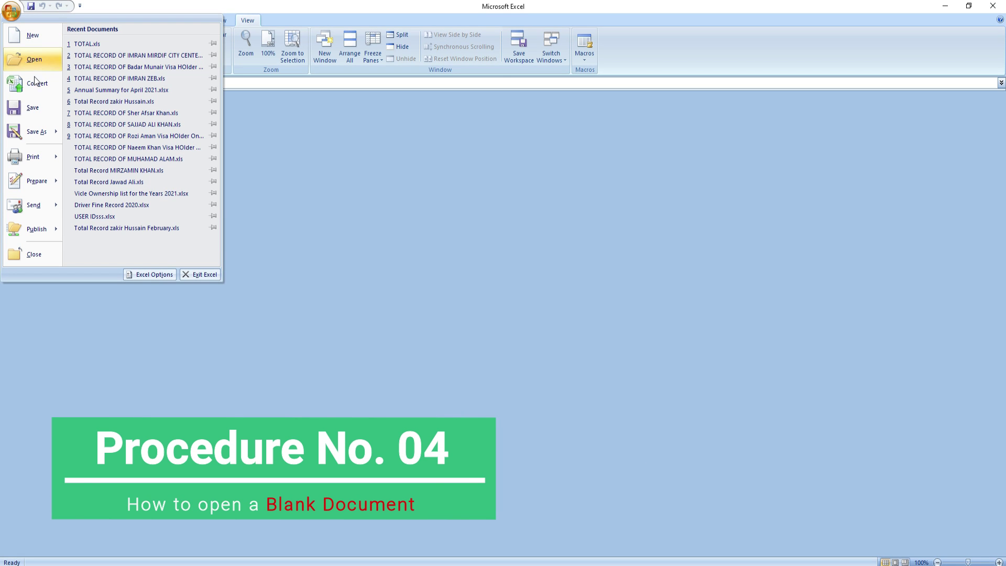
{"action": "left_click", "coordinate": [156, 278]}
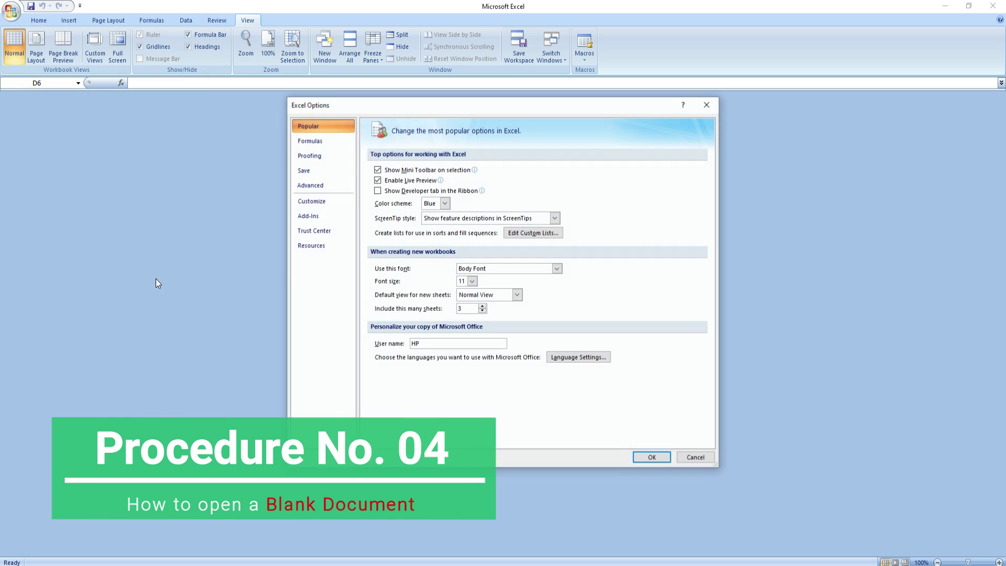
{"action": "left_click", "coordinate": [322, 223]}
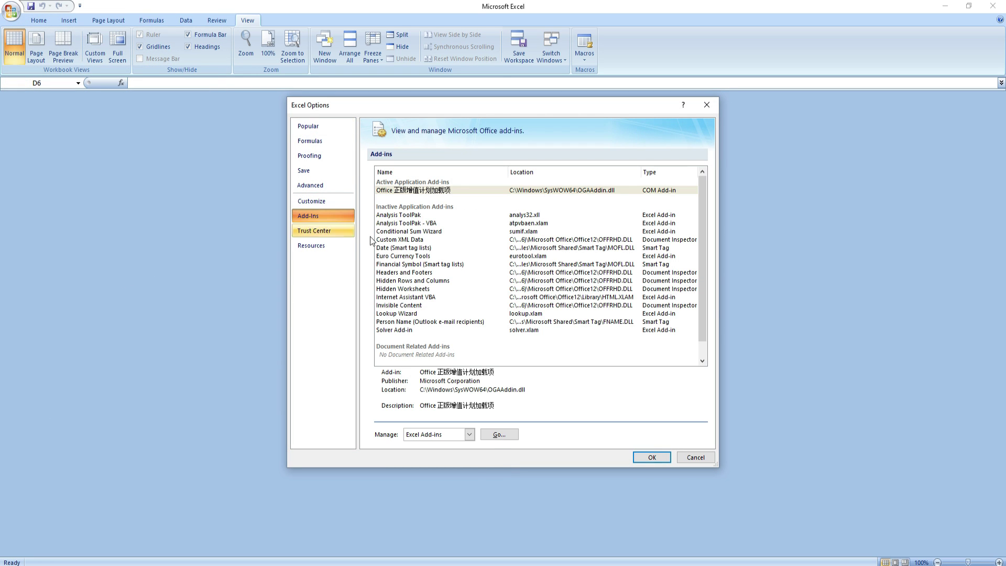
{"action": "left_click", "coordinate": [432, 433]}
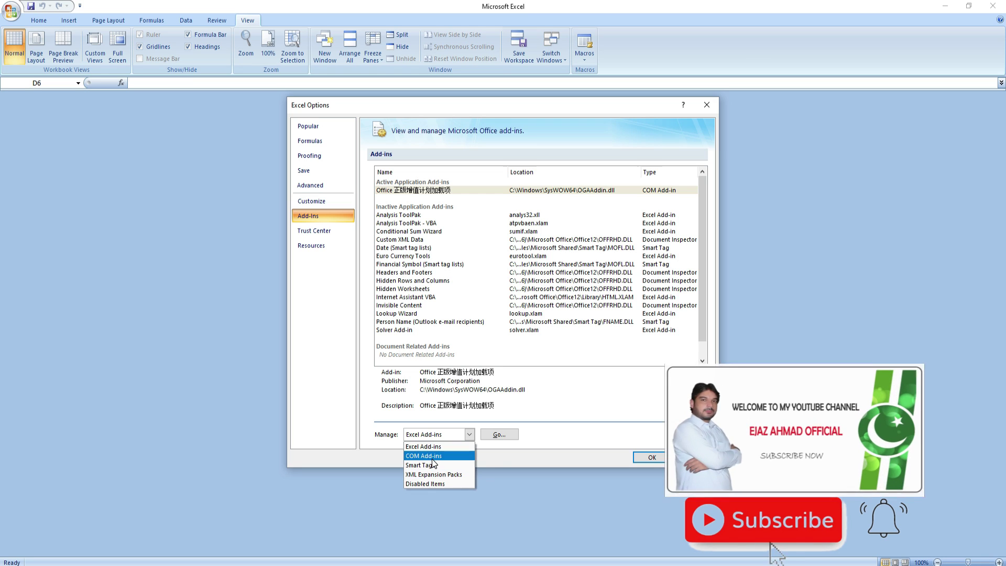
{"action": "left_click", "coordinate": [424, 455]}
{"action": "left_click", "coordinate": [491, 435]}
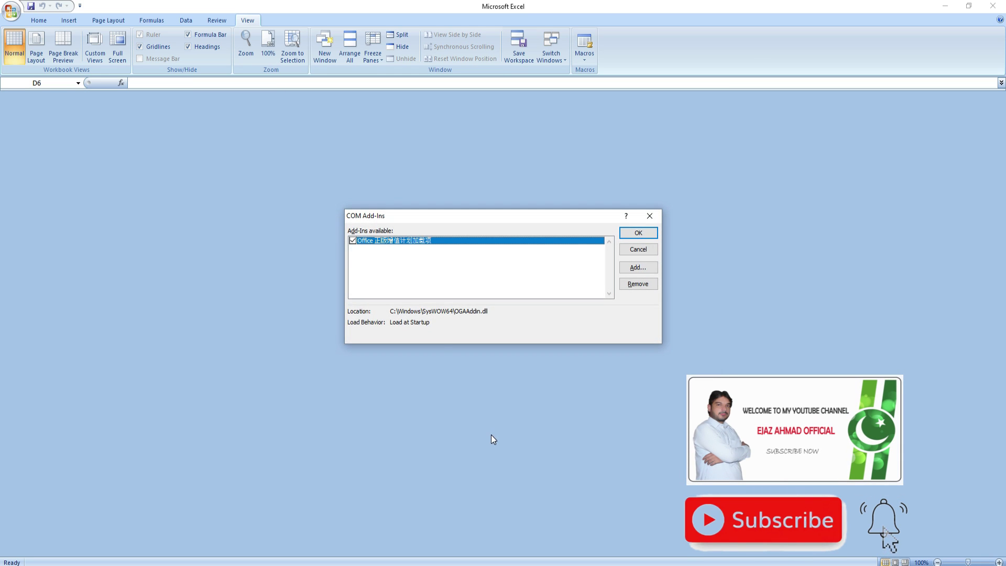
{"action": "left_click", "coordinate": [353, 242]}
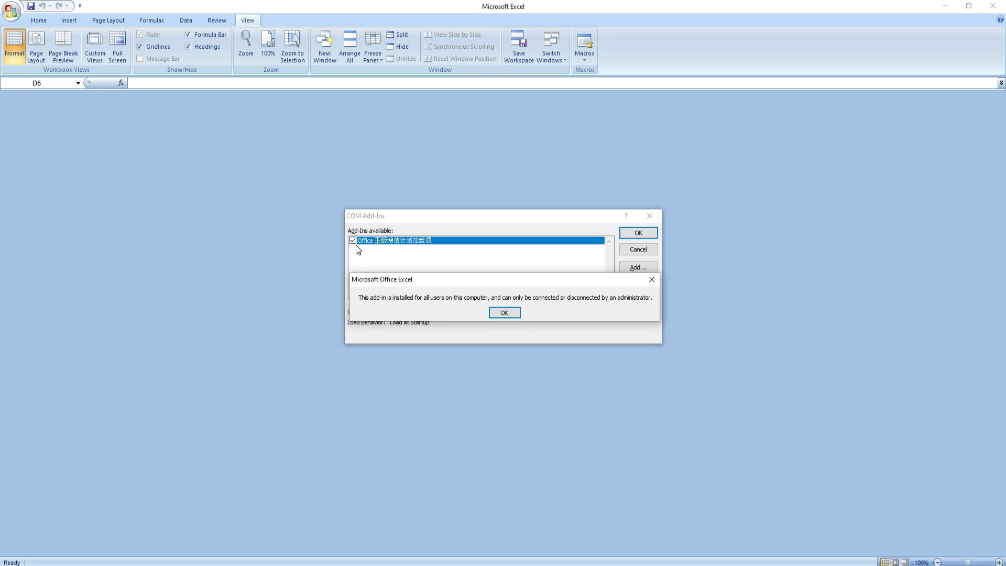
{"action": "left_click", "coordinate": [505, 312]}
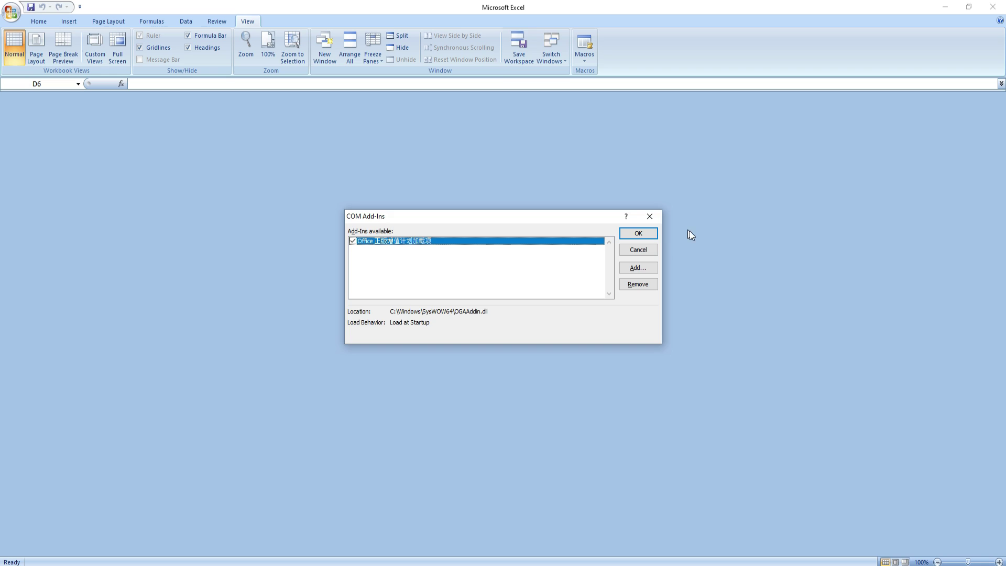
{"action": "left_click", "coordinate": [647, 233]}
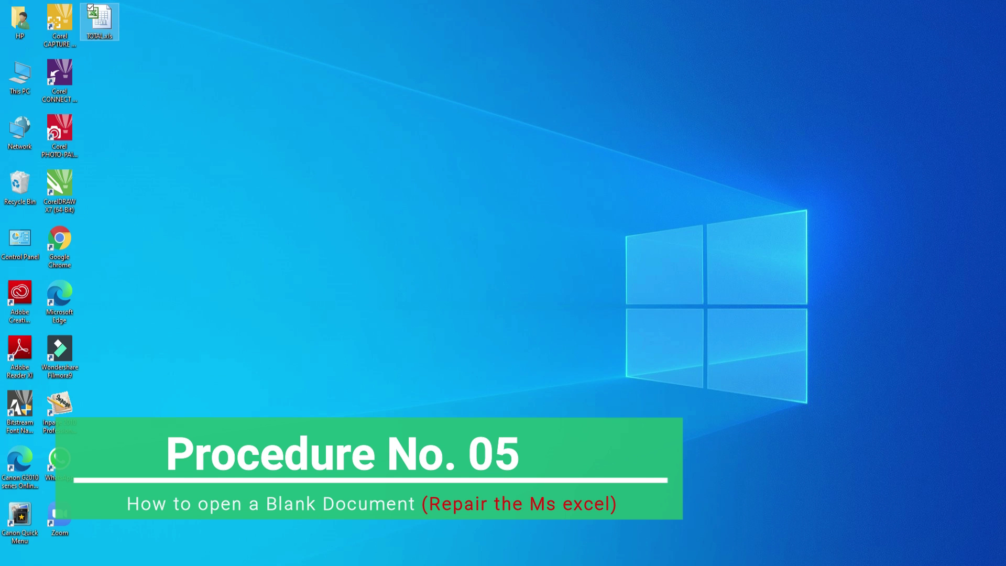
Search Windows for "control" and open Control Panel
{"action": "key", "text": "super+s"}
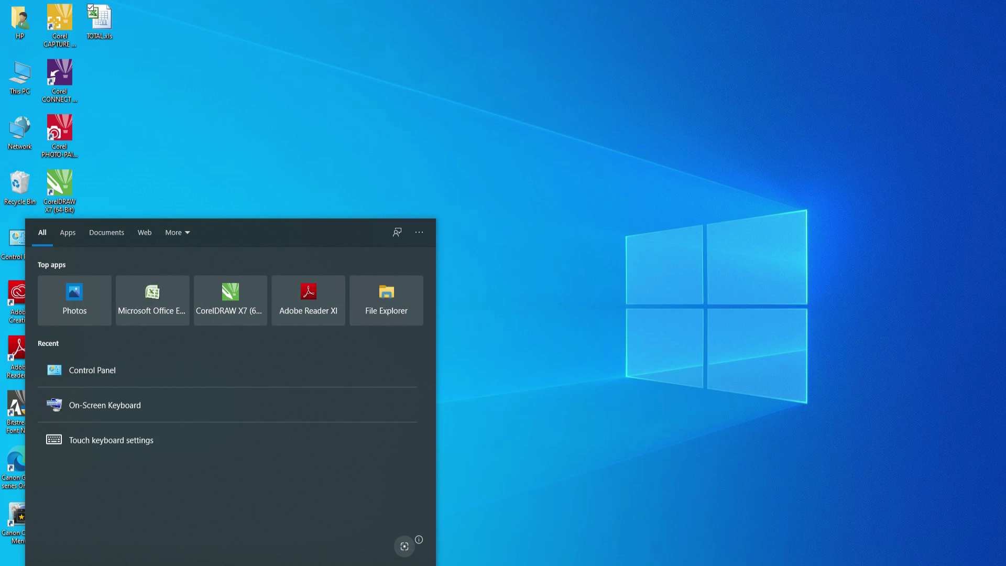
{"action": "type", "text": "control"}
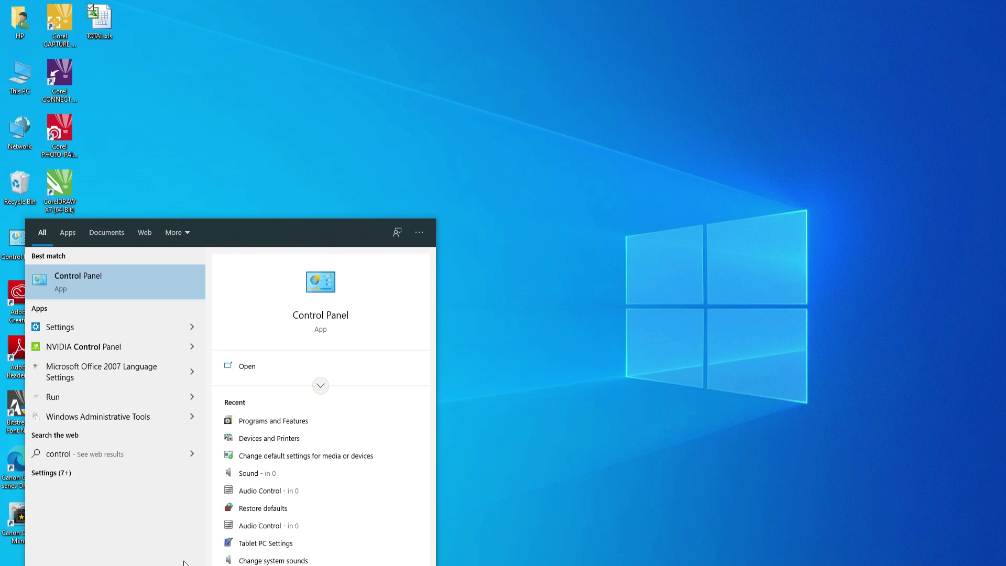
{"action": "left_click", "coordinate": [109, 286]}
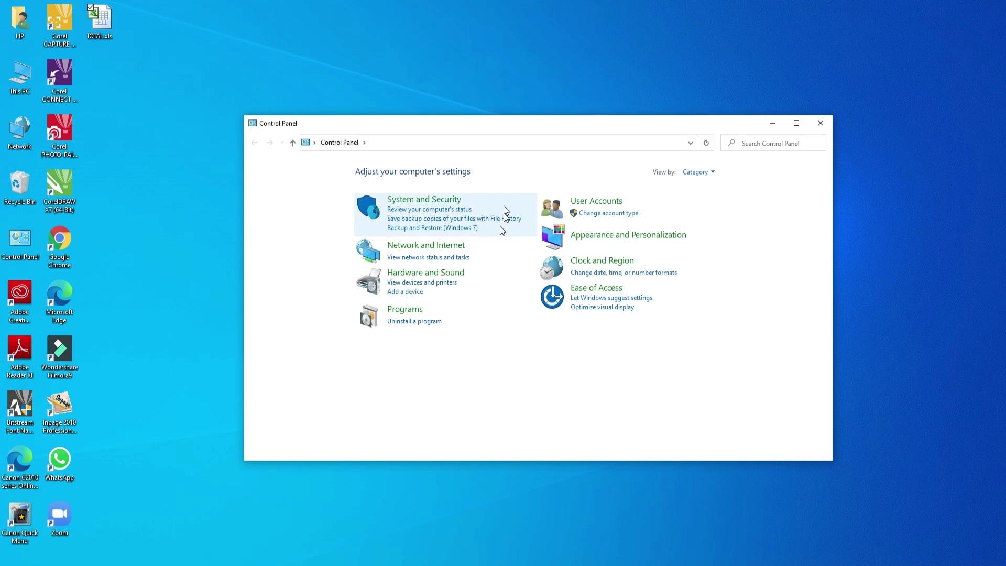
Open the list of installed programs under Programs in Control Panel and maximize the window
{"action": "left_click", "coordinate": [413, 310]}
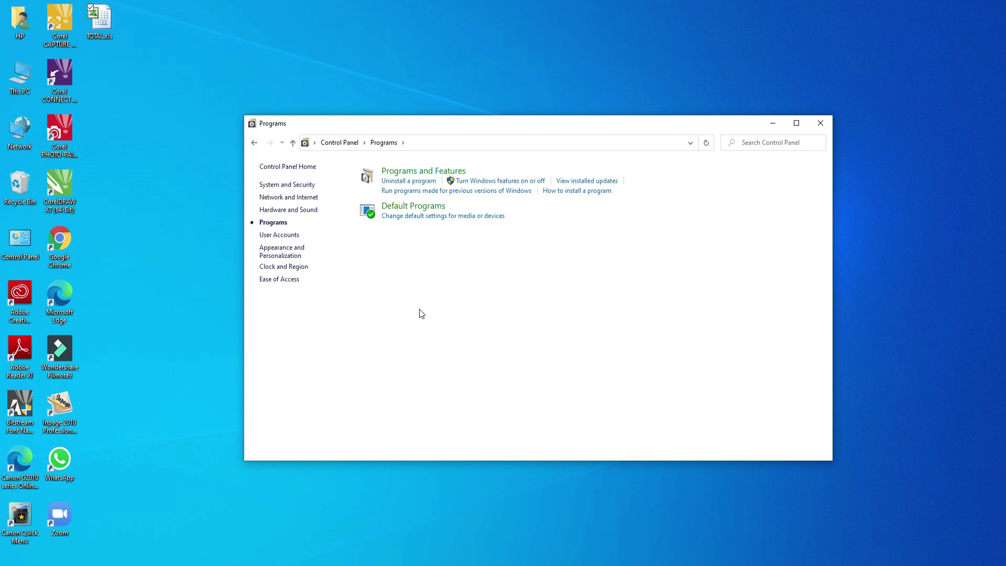
{"action": "left_click", "coordinate": [409, 181]}
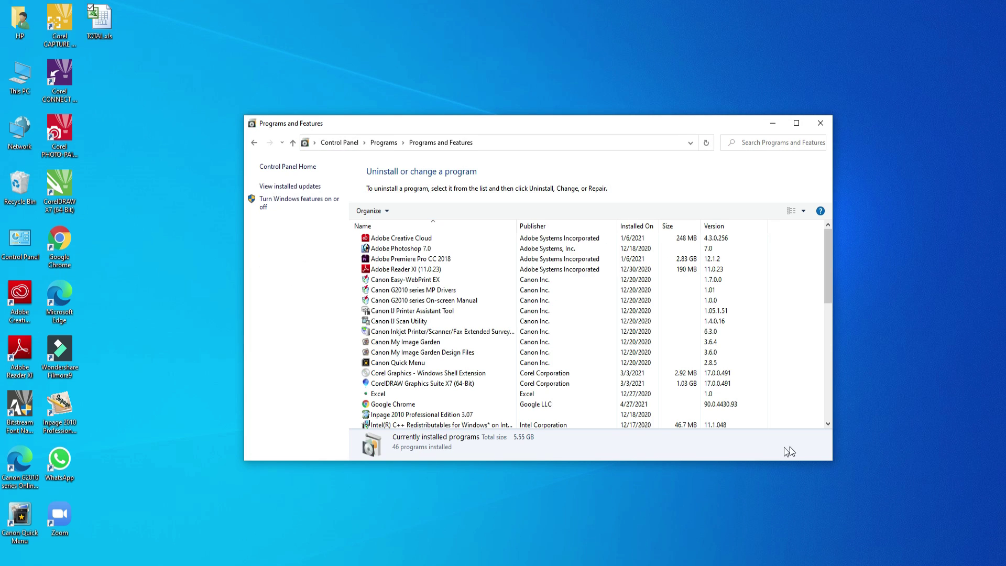
{"action": "left_click", "coordinate": [796, 124]}
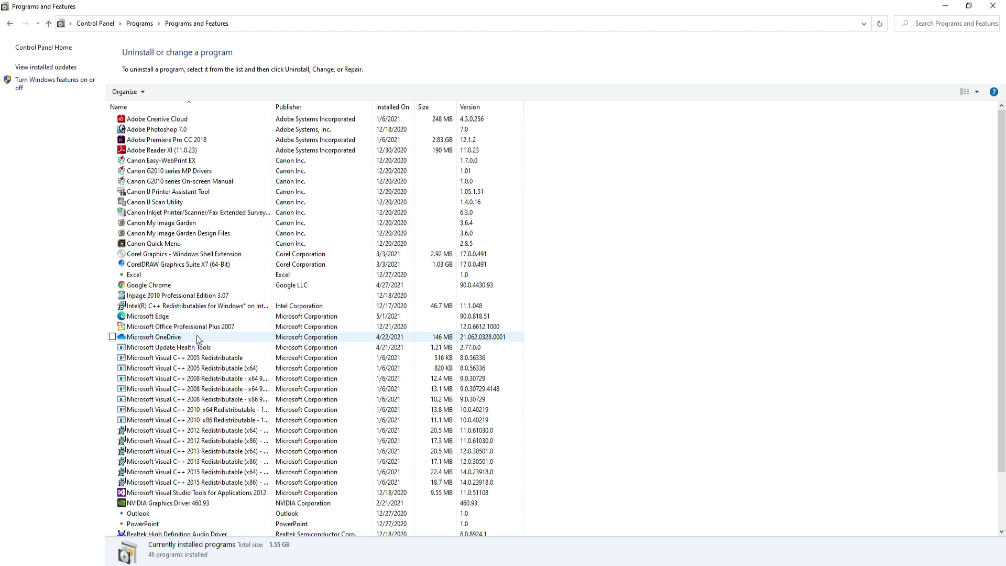
Start a Repair of the Microsoft Office Professional Plus 2007 installation and minimize the Programs and Features window
{"action": "left_click", "coordinate": [215, 328]}
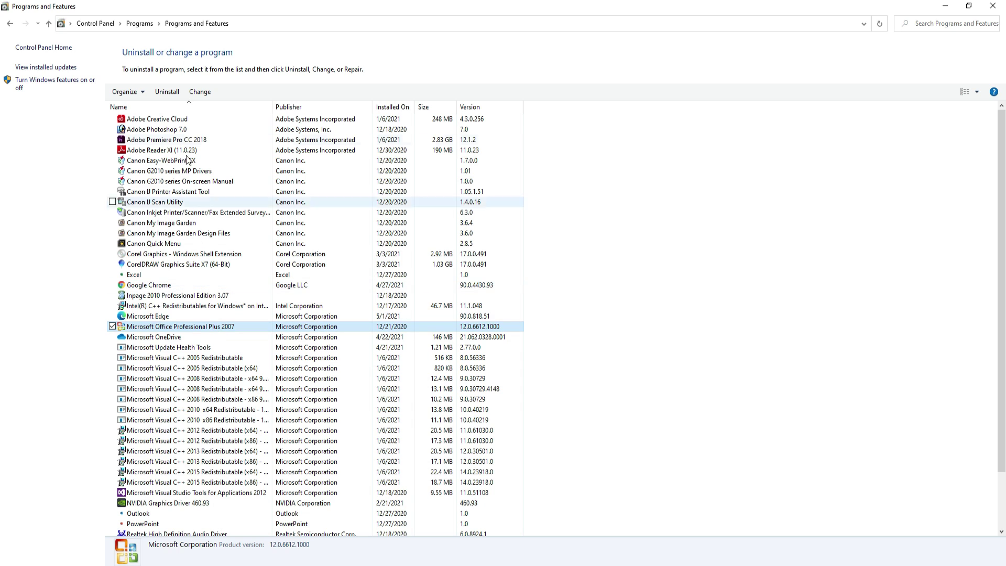
{"action": "left_click", "coordinate": [201, 92]}
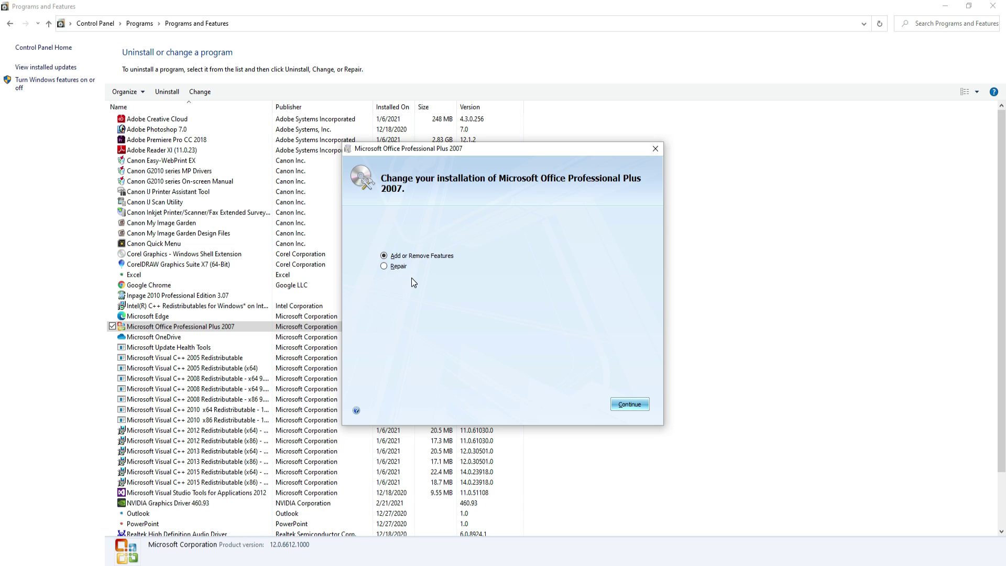
{"action": "left_click", "coordinate": [384, 266]}
{"action": "left_click", "coordinate": [626, 408]}
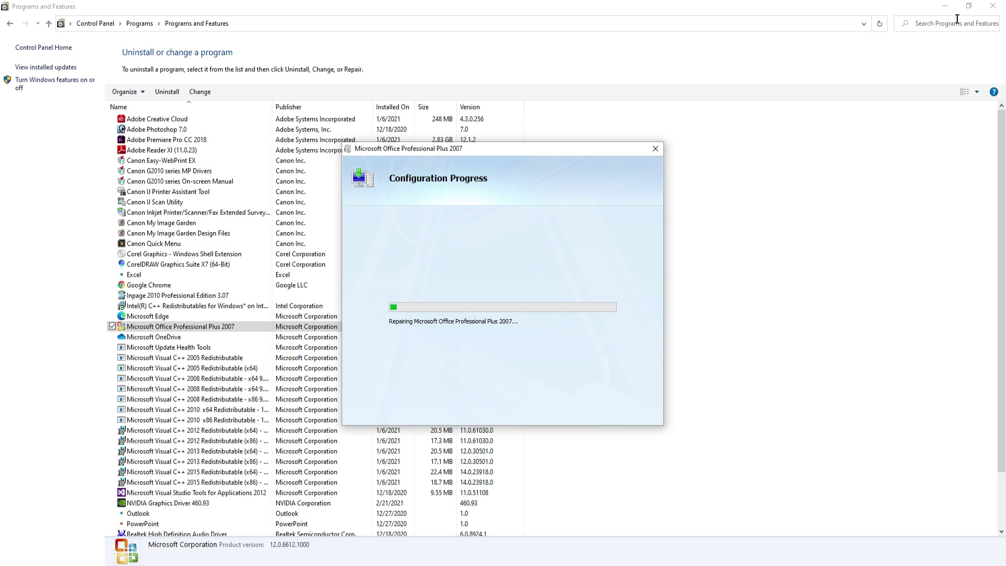
{"action": "left_click", "coordinate": [946, 6]}
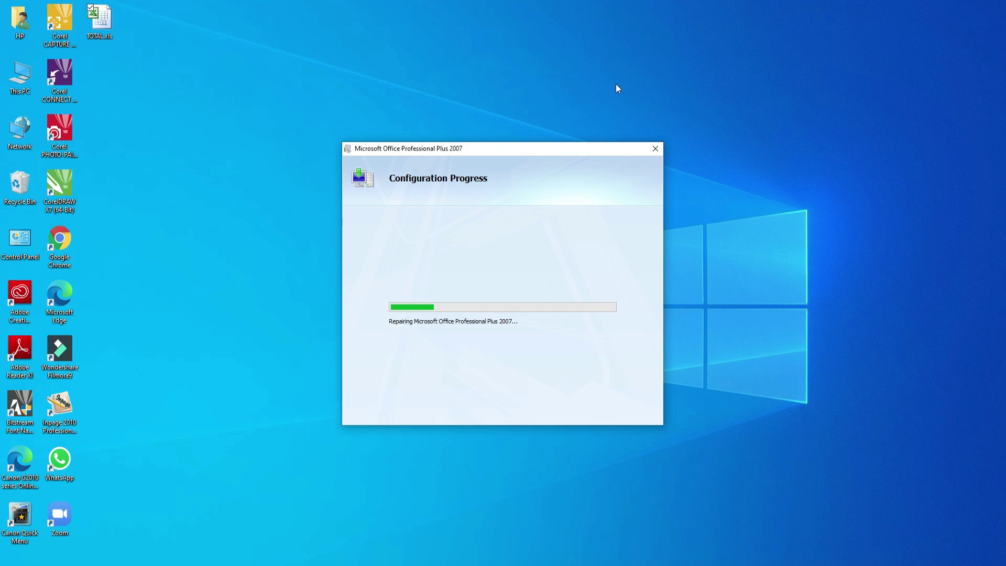
Open the TOTAL.xls workbook from the desktop and look over its worksheet
{"action": "left_click", "coordinate": [112, 38]}
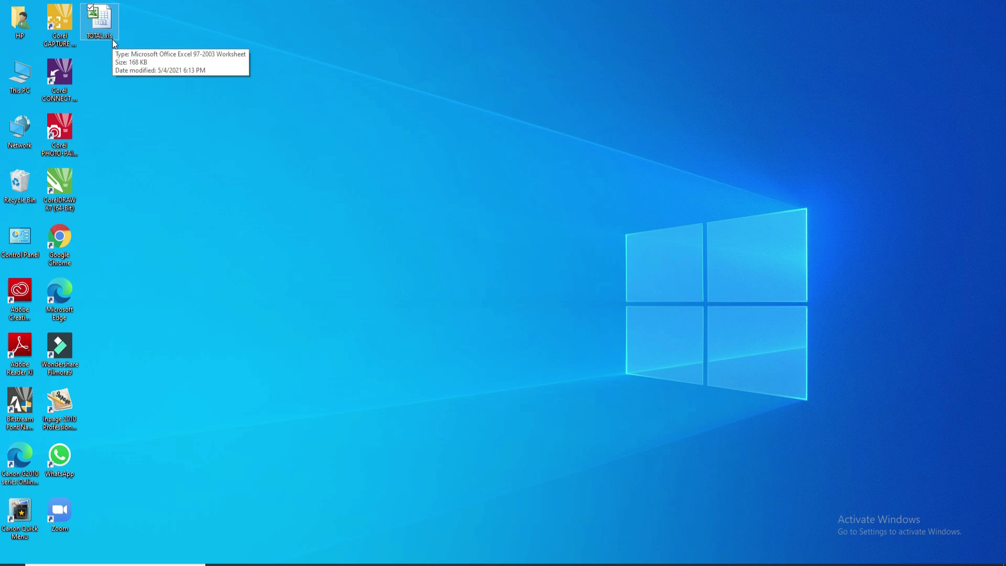
{"action": "right_click", "coordinate": [113, 39]}
{"action": "left_click", "coordinate": [115, 46]}
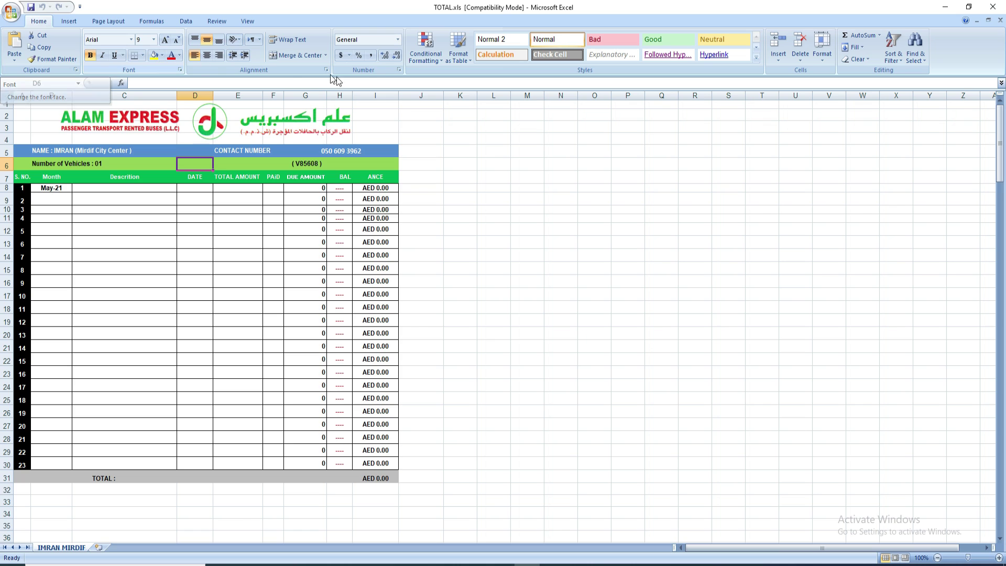
{"action": "scroll", "coordinate": [474, 210], "scroll_direction": "down", "scroll_amount": 1}
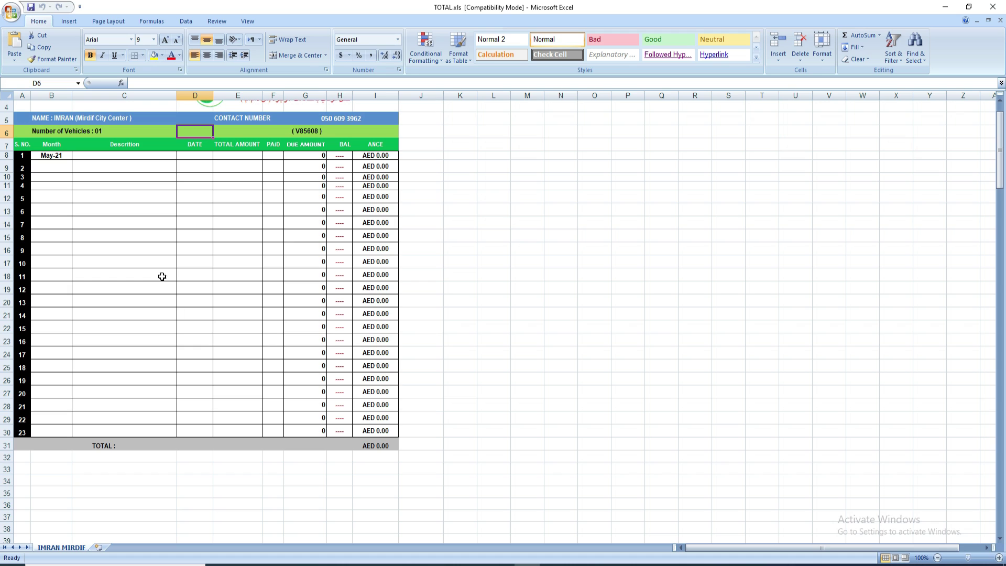
Test editing by entering FDAF in cell M18, and clear the contents of M17:M20
{"action": "left_click", "coordinate": [522, 277]}
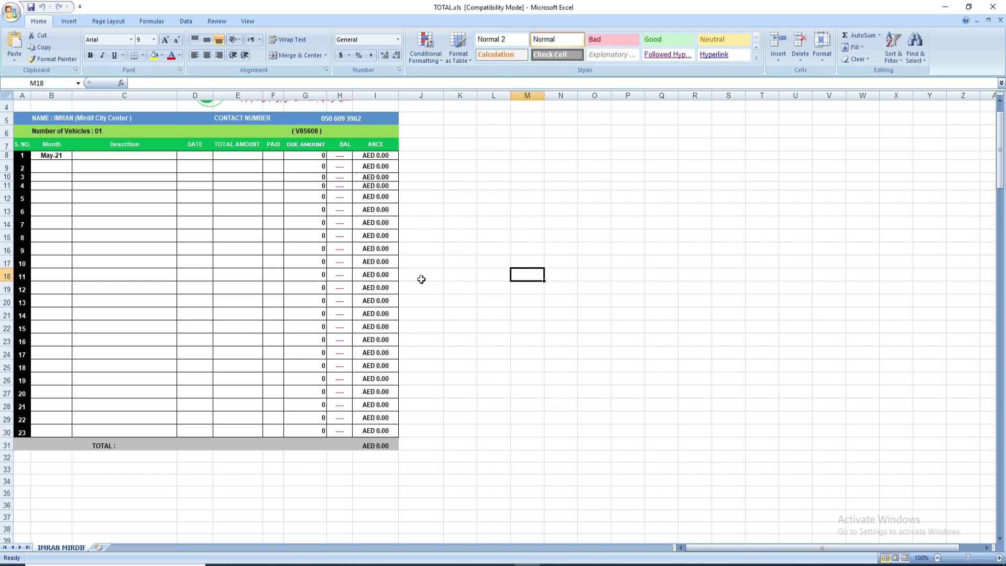
{"action": "type", "text": "FDAF"}
{"action": "left_click", "coordinate": [533, 300]}
{"action": "left_click_drag", "start_coordinate": [531, 272], "coordinate": [532, 302]}
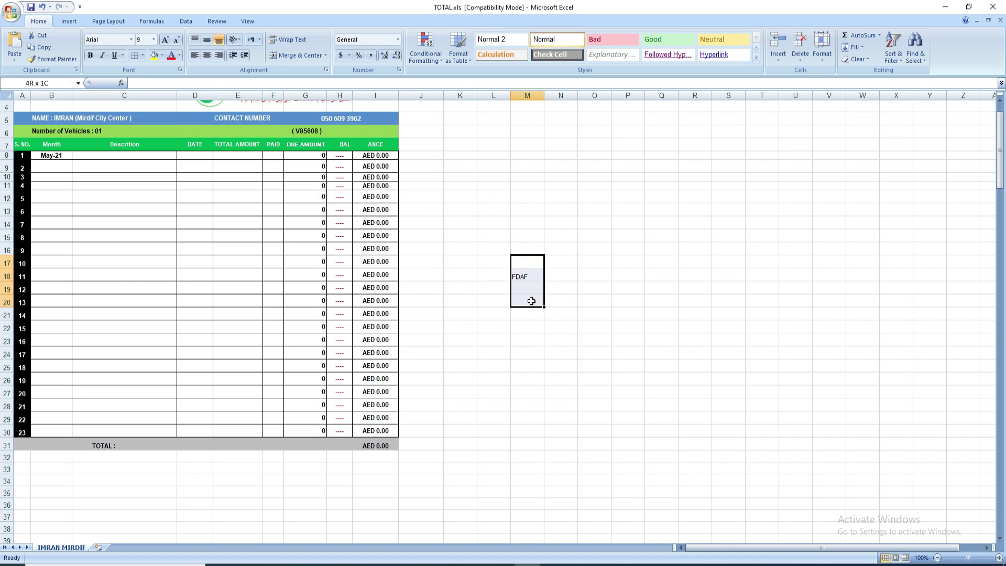
{"action": "key", "text": "Delete"}
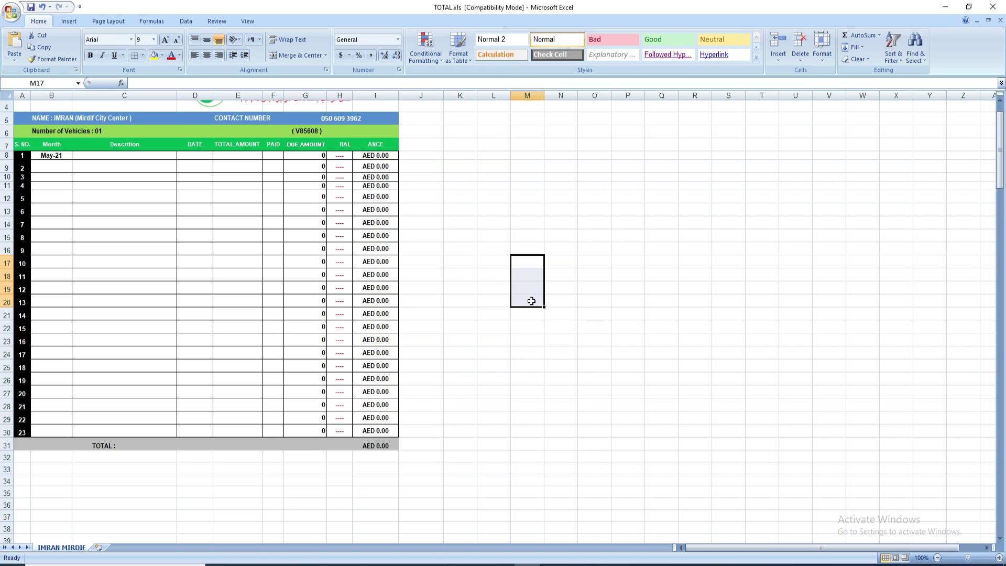